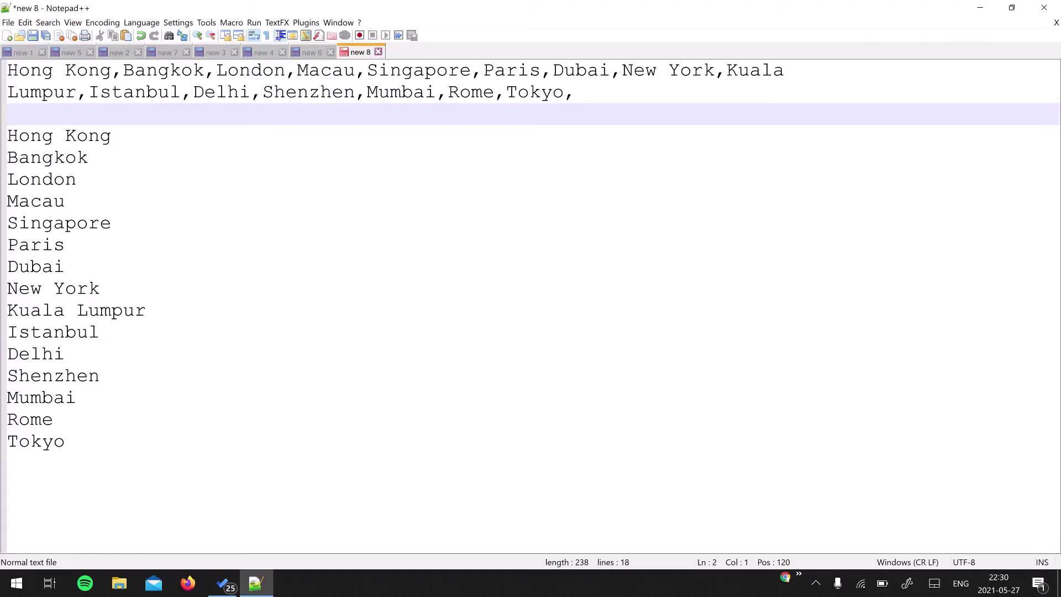
- Select the comma-separated city line and the one-city-per-line list in new 8 to compare them
key(ctrl+shift+Left)
key(ctrl+shift+Left)
key(ctrl+shift+Left)
key(shift+Up)
key(shift+Home)
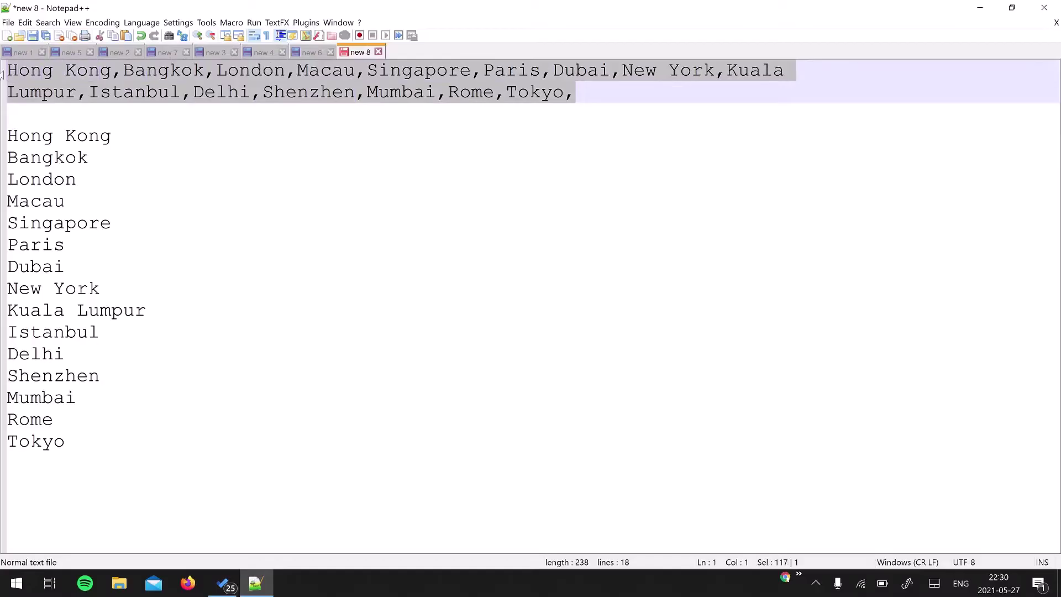
click(56, 420)
drag(66, 441, 8, 136)
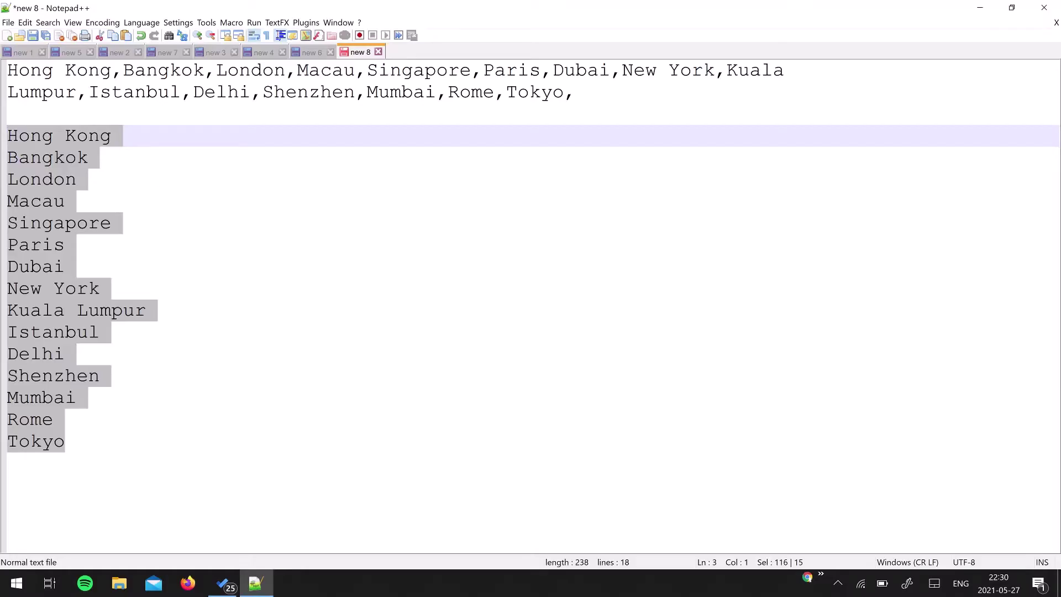
- Highlight the commas after London and Macau in the city list
click(288, 71)
key(shift+Right)
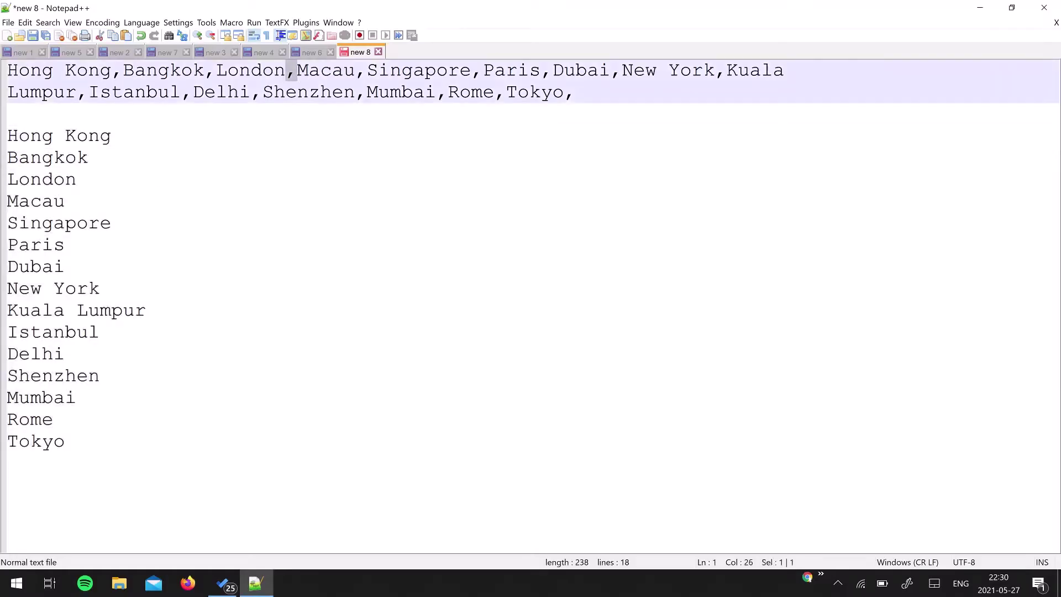
click(357, 71)
key(shift+Right)
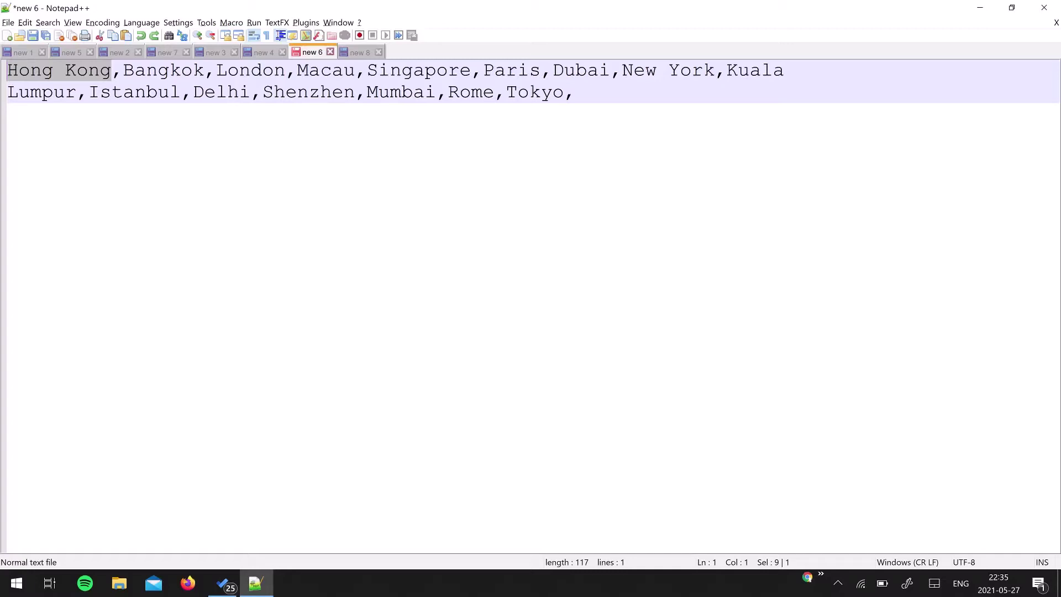
- Open Search > Replace over the city list and nudge the dialog upward
click(123, 92)
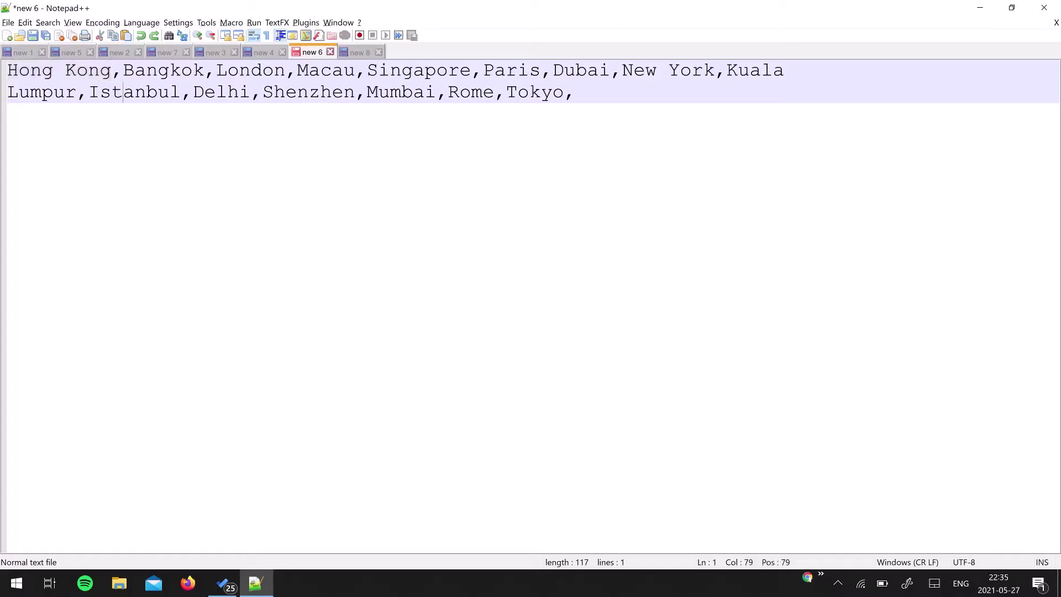
click(47, 23)
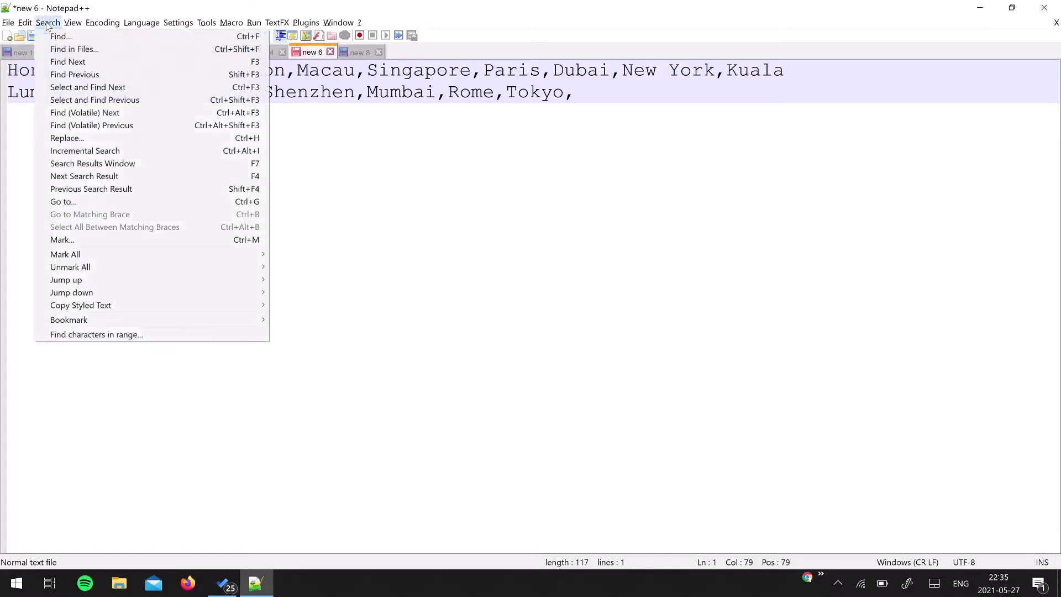
click(97, 139)
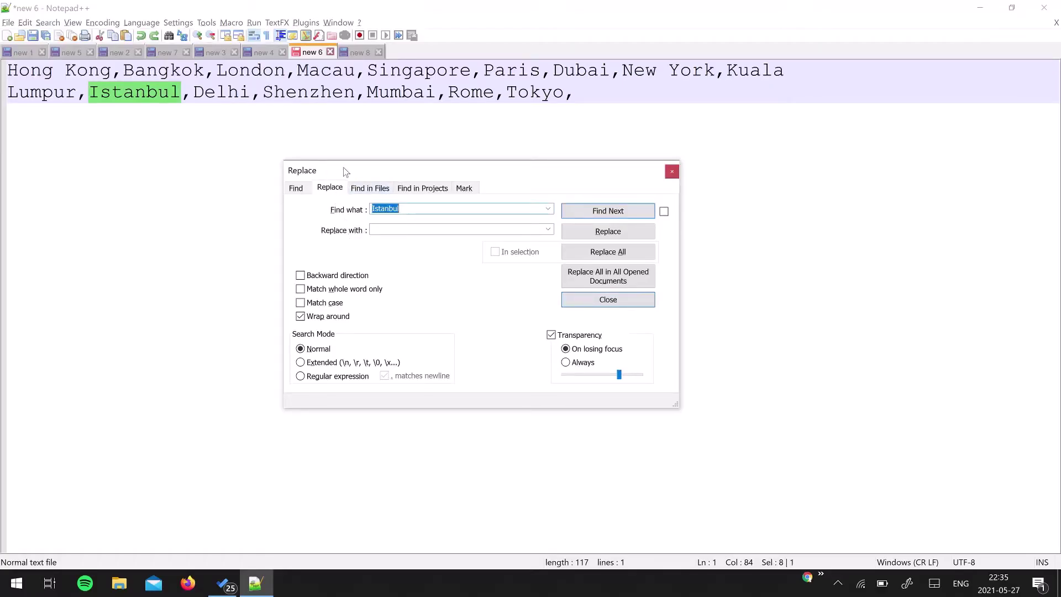
mouse_move(345, 171)
mouse_down()
mouse_move(336, 128)
mouse_move(296, 127)
mouse_up()
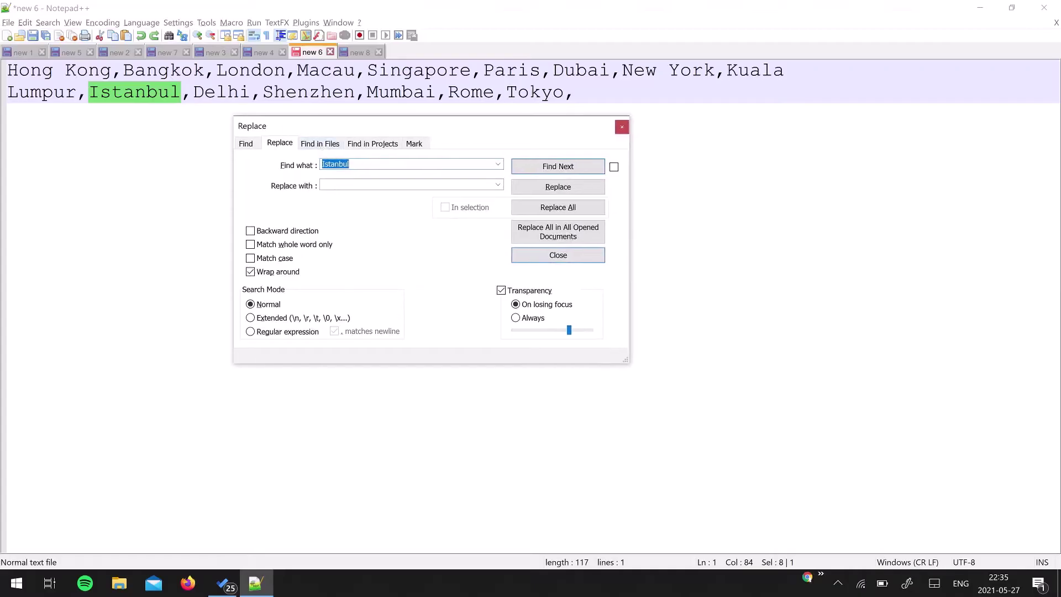
- Search for a comma, replace it with \n, and use Extended search mode
key(BackSpace)
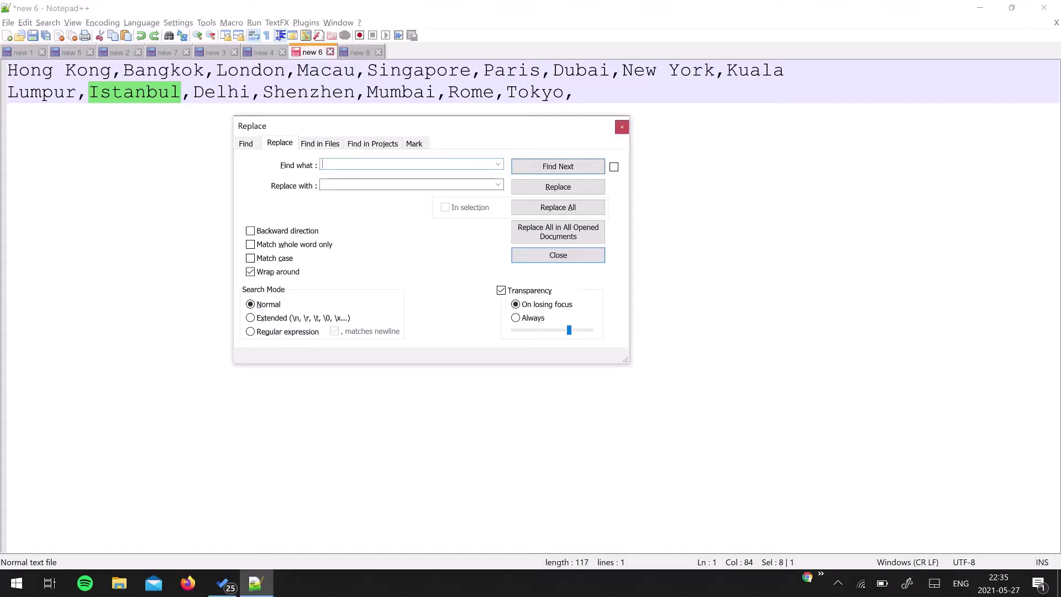
text(,)
key(alt+f)
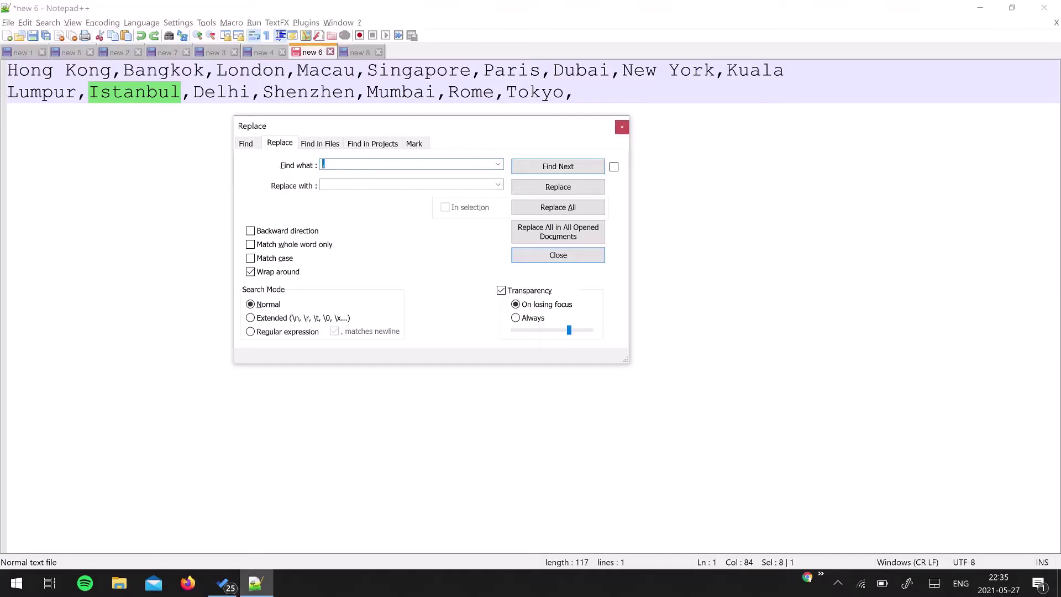
key(Tab)
key(ctrl+a)
click(250, 318)
- Replace every comma with a line break, review the fields, and close the Replace dialog
click(572, 213)
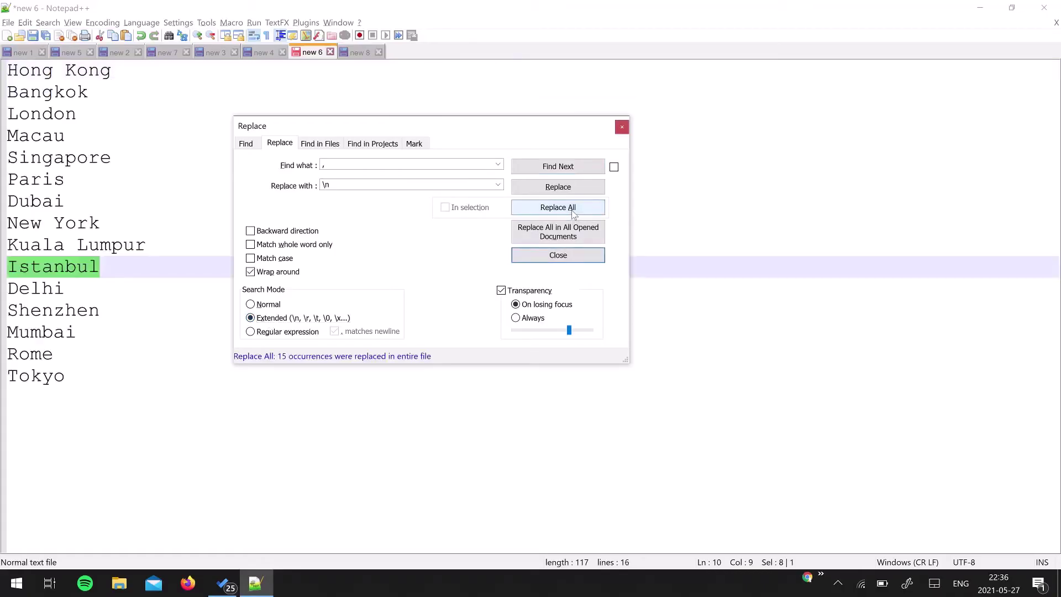
drag(476, 126, 659, 125)
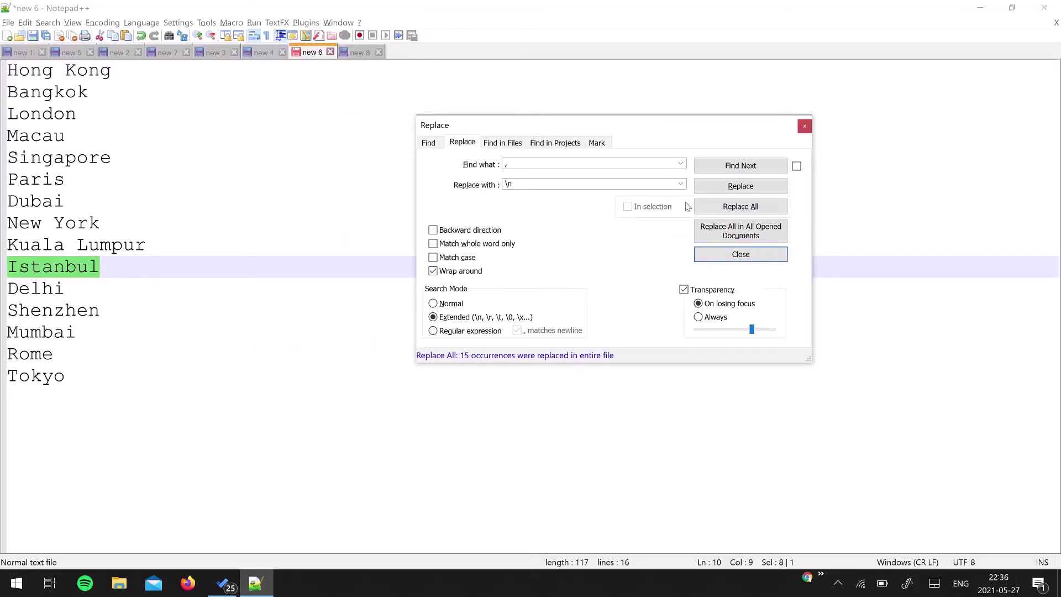
key(ctrl+h)
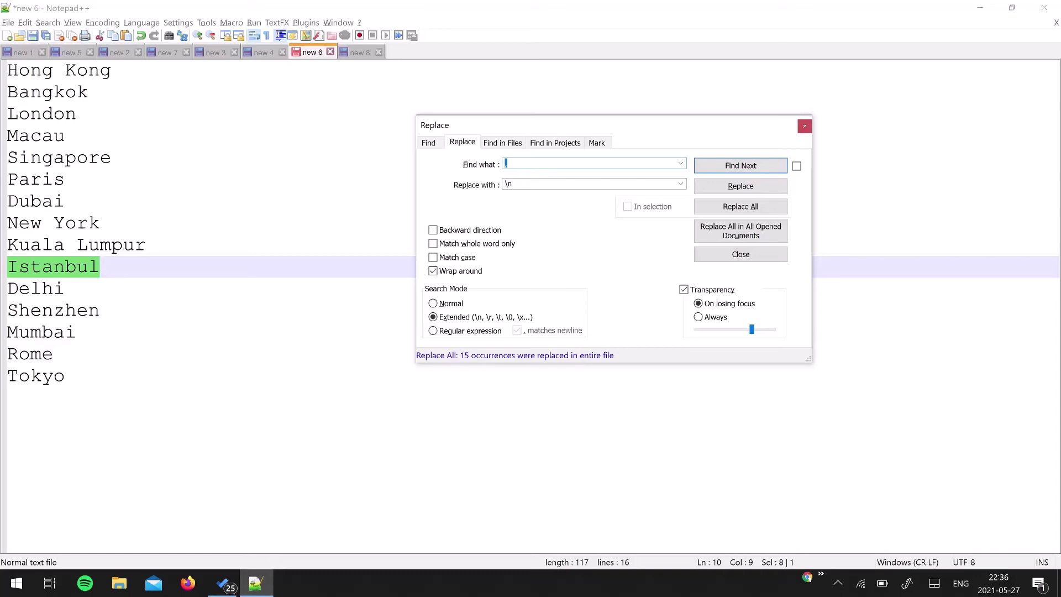
key(Tab)
click(741, 253)
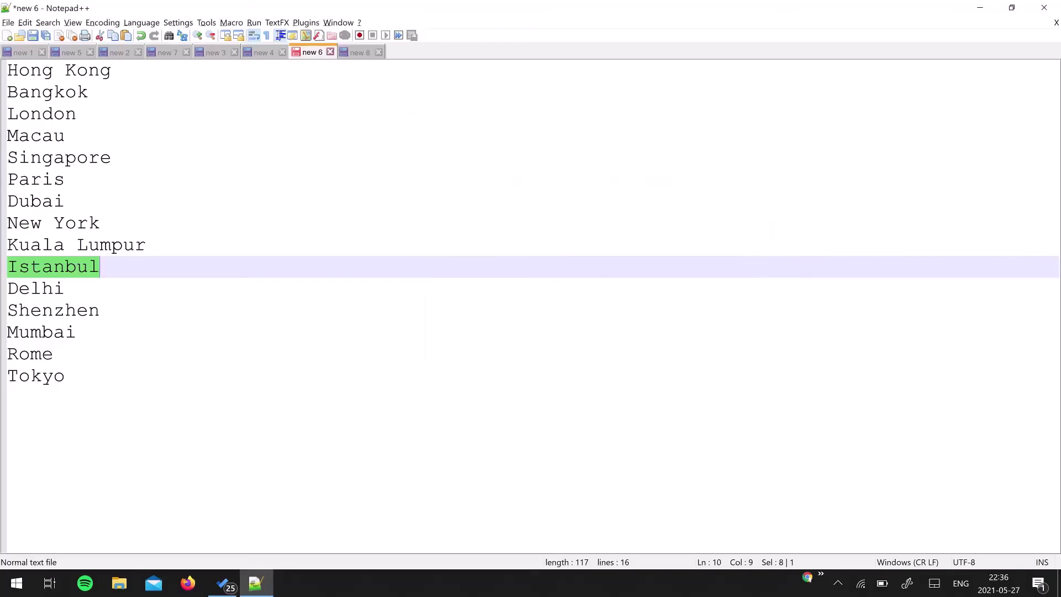